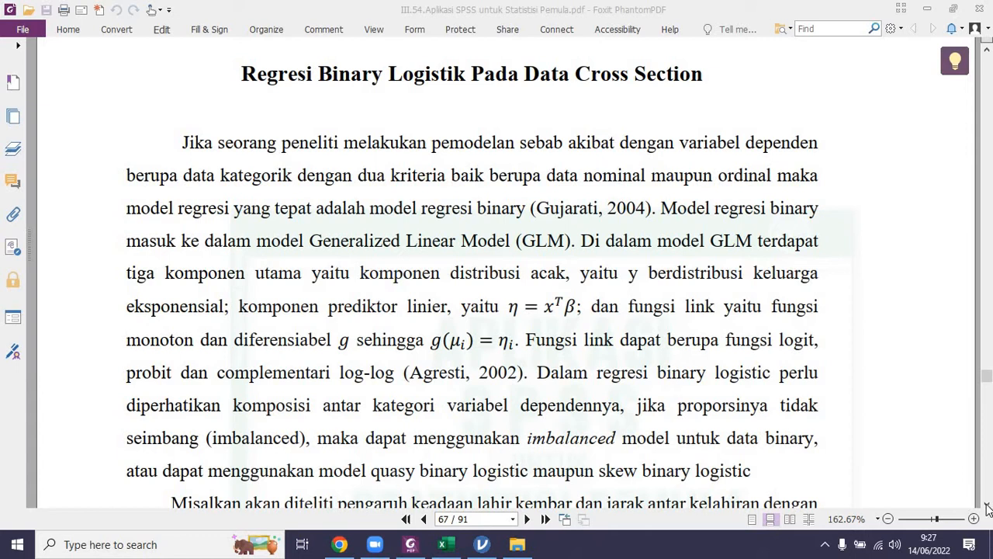
Switch to jamovi and import the SPSS data file "data binary logistik" from the spss folder.
drag(987, 506, 988, 505)
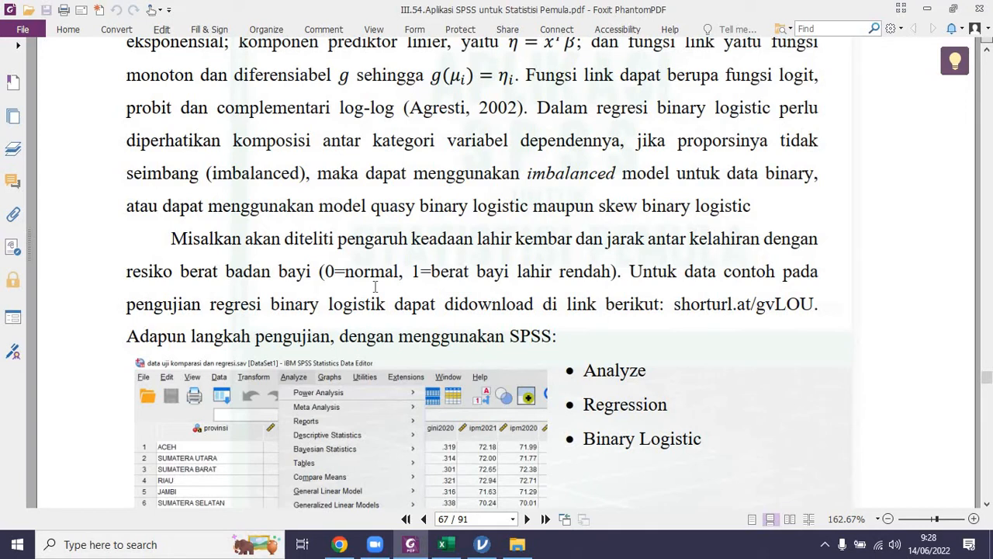
click(480, 543)
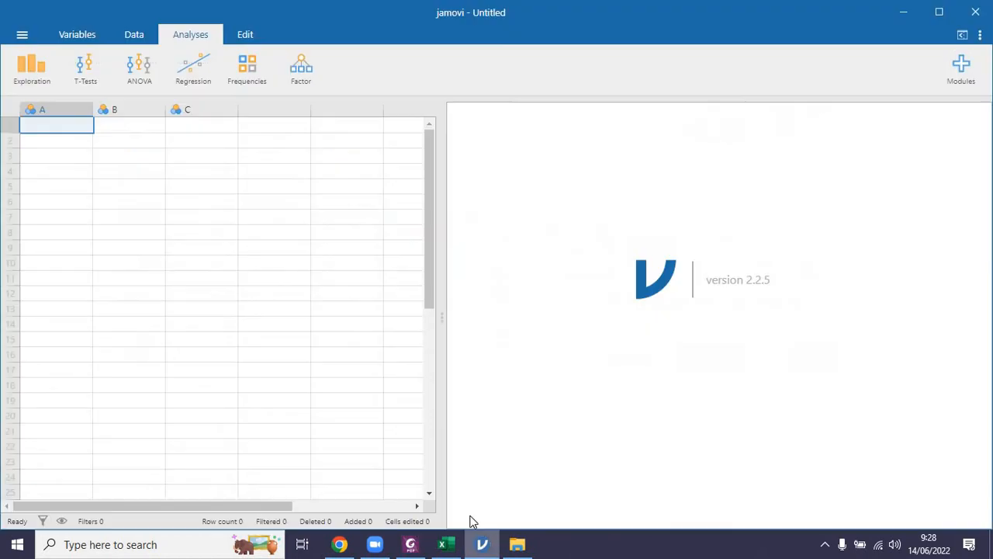
click(22, 36)
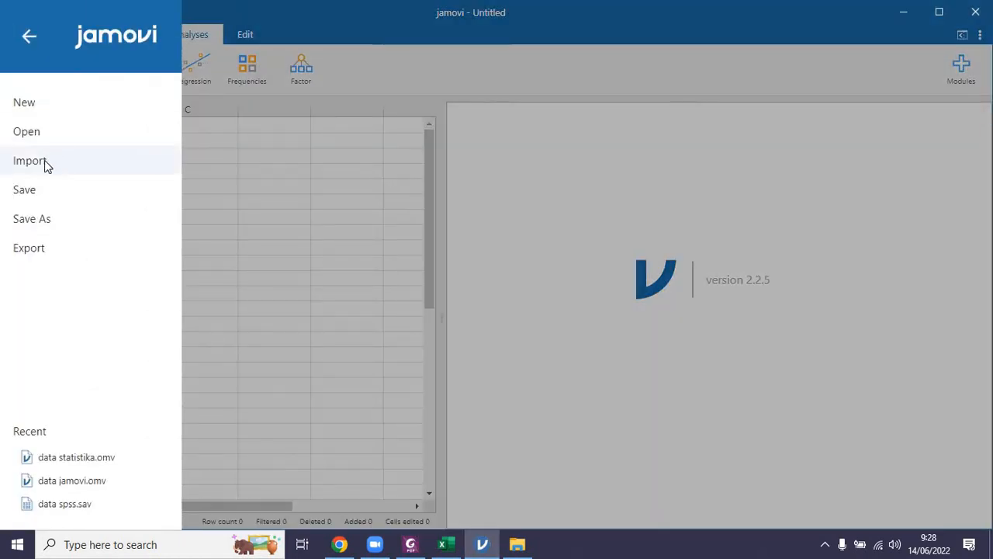
click(44, 160)
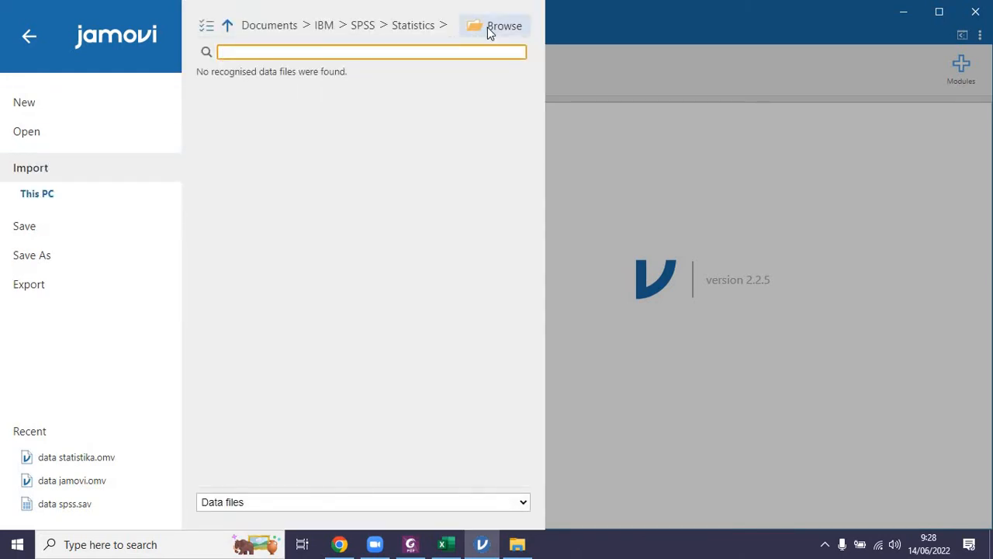
click(489, 29)
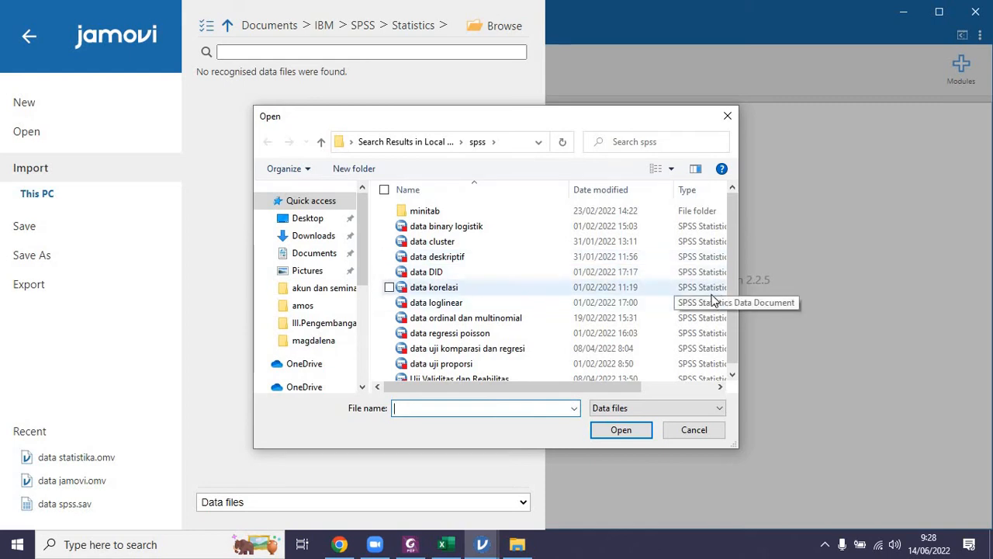
drag(733, 295, 737, 330)
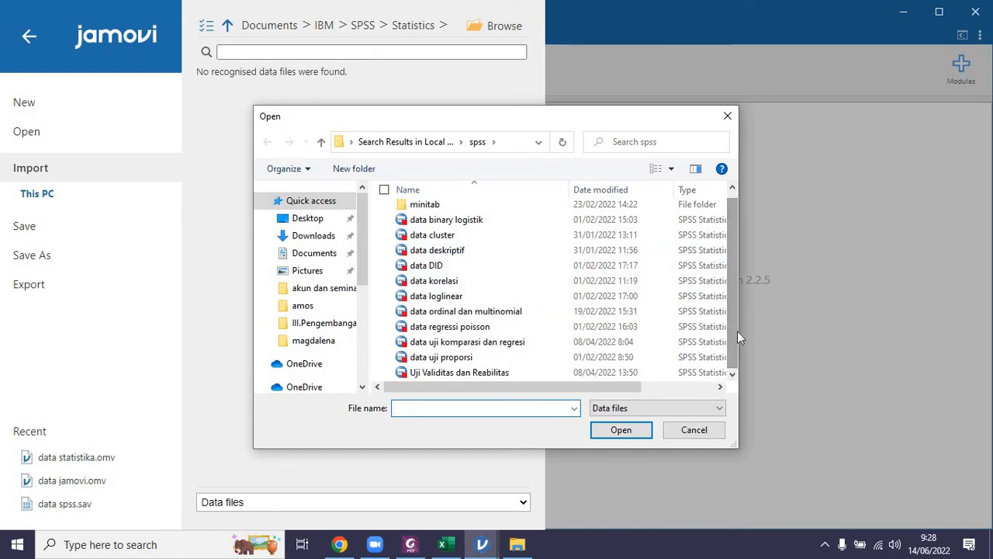
scroll(497, 256, up, 1)
click(482, 220)
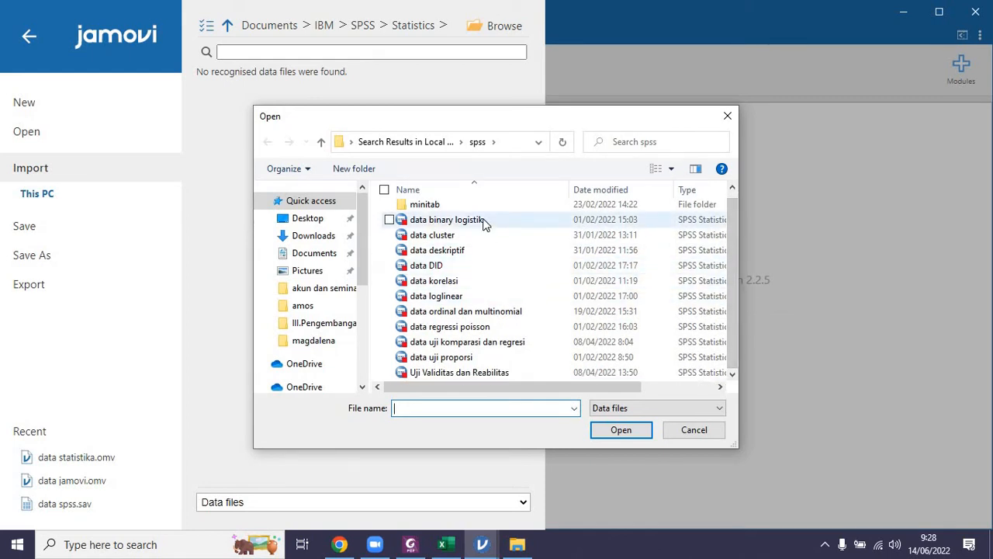
click(614, 430)
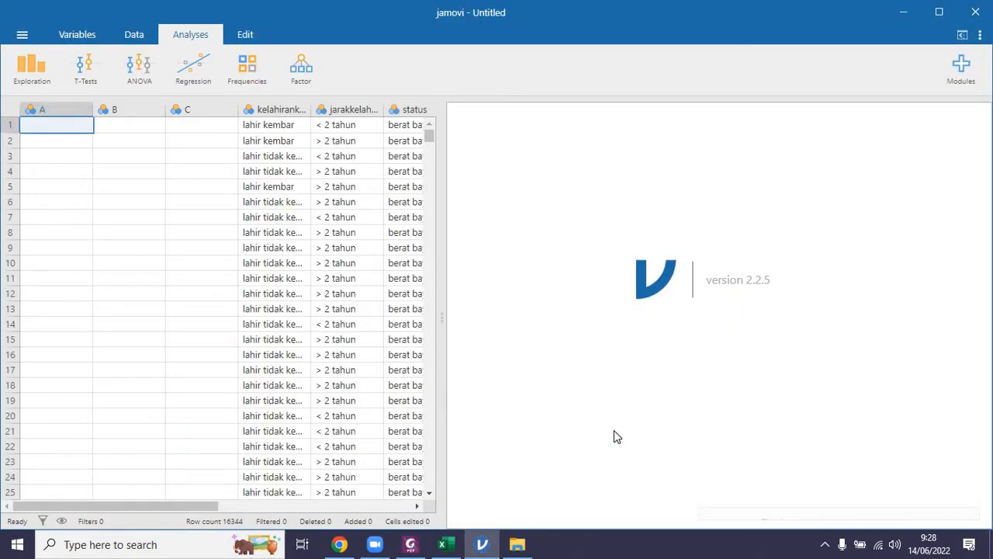
Widen the status column in the data sheet so its category labels fit.
drag(161, 509, 256, 513)
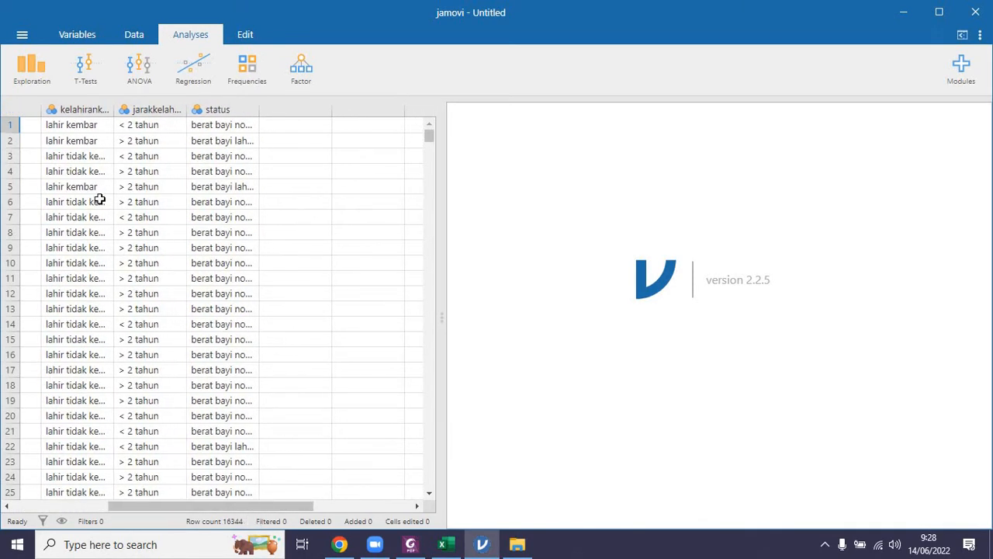
click(146, 109)
drag(260, 114, 304, 119)
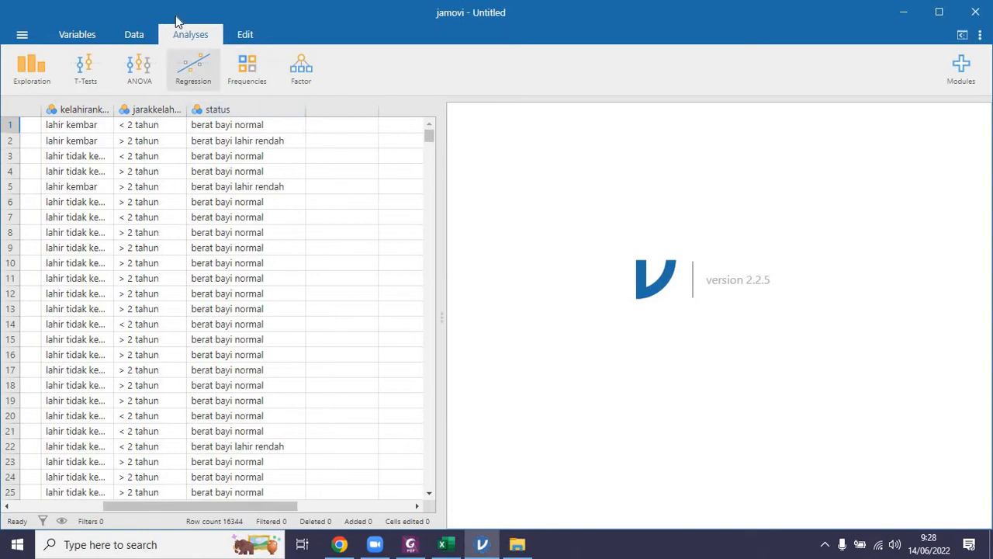
Set up a binomial (2 Outcomes) logistic regression with status as dependent variable and jarakkelahiran and kelahirankembar as factors.
click(197, 68)
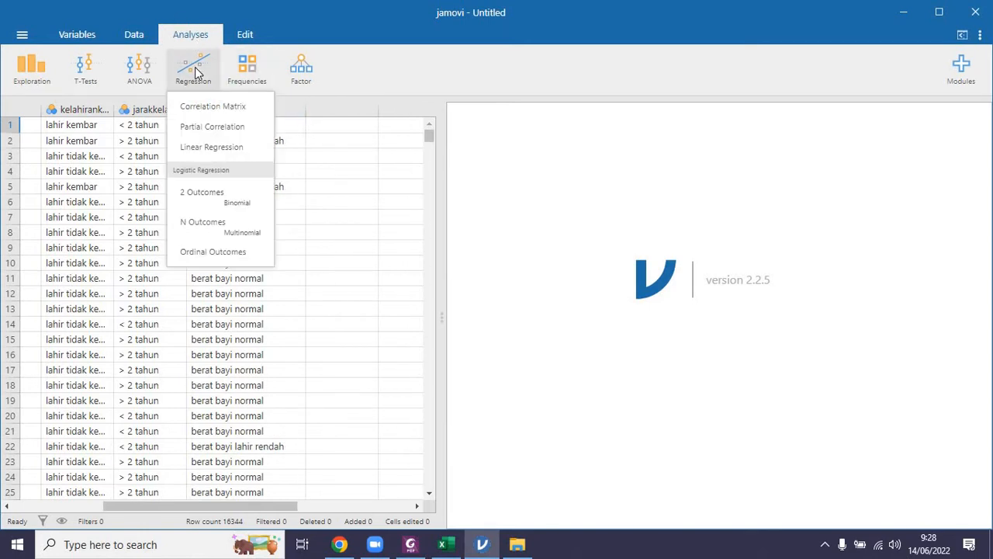
click(232, 200)
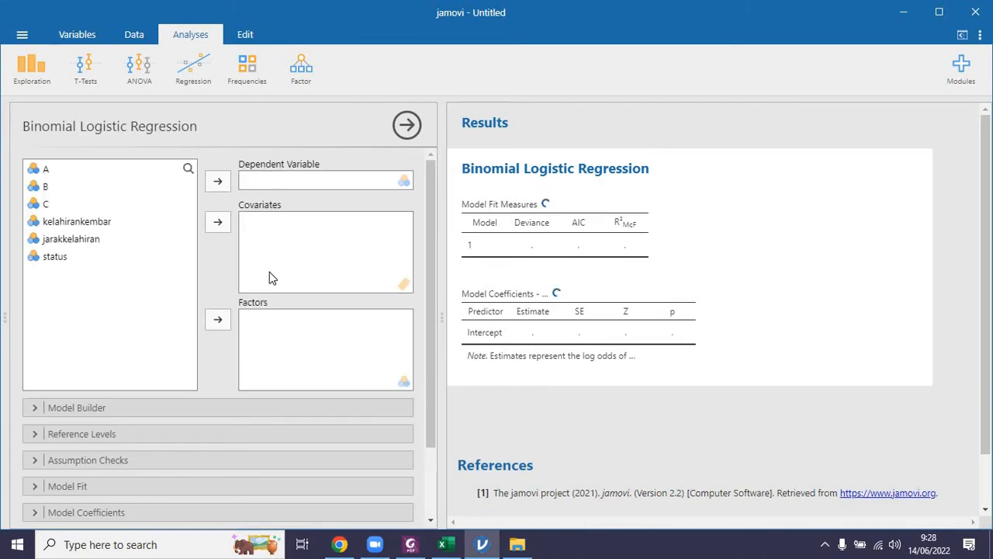
click(67, 260)
click(219, 181)
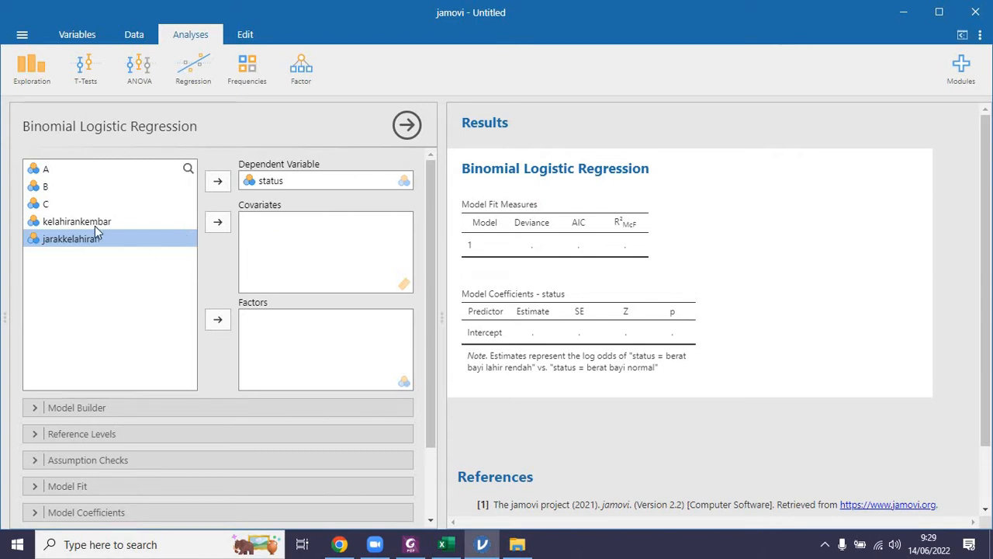
click(219, 320)
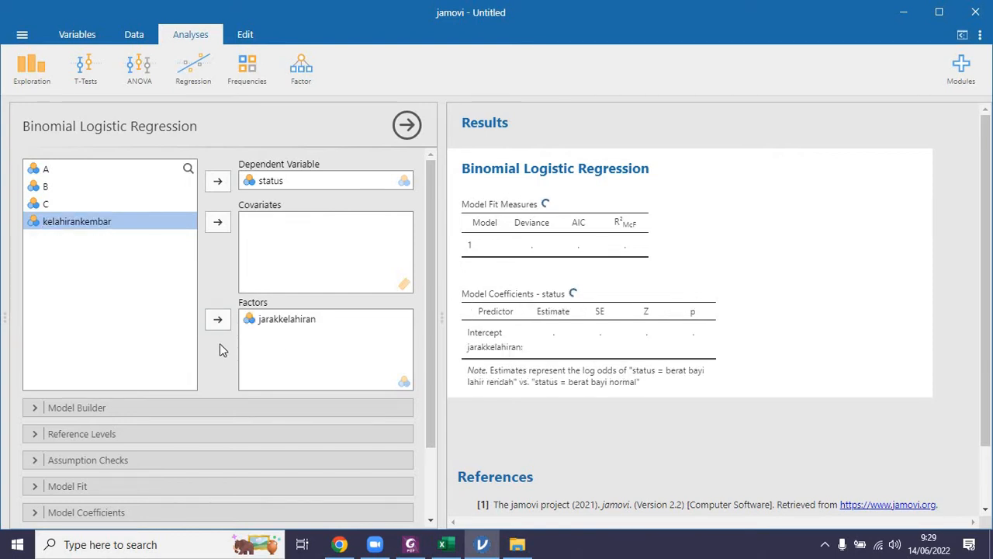
click(218, 322)
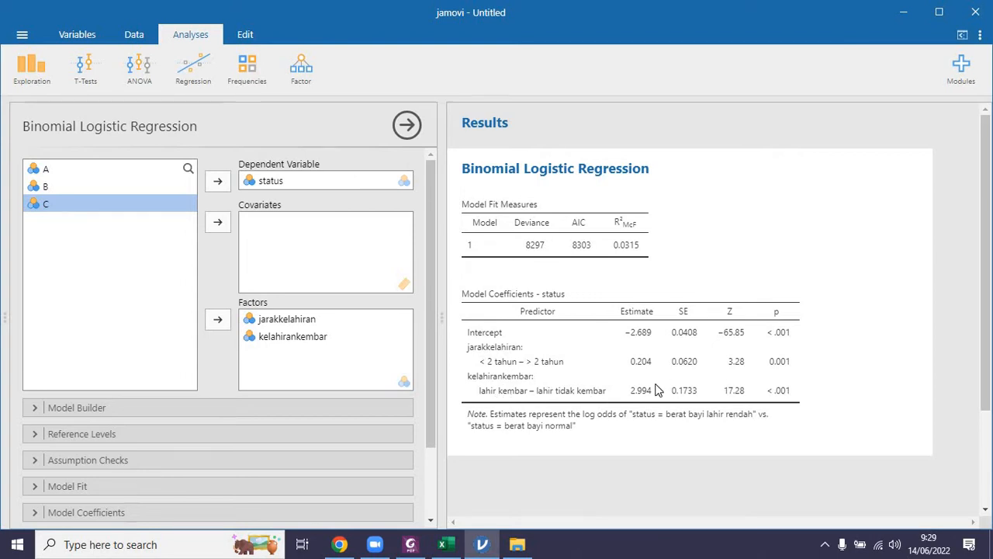
Review the regression's model builder blocks and the reference levels of its variables.
click(33, 411)
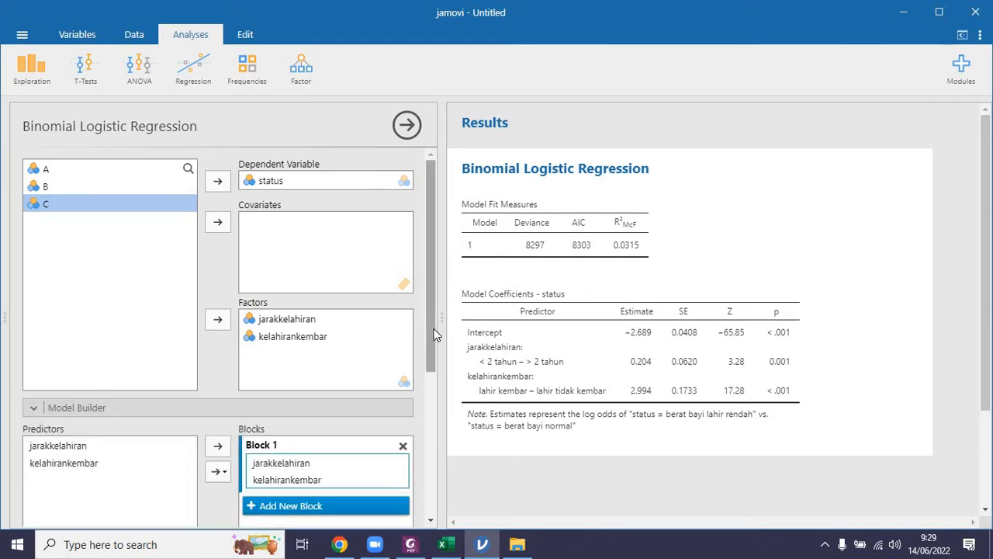
drag(435, 334, 420, 427)
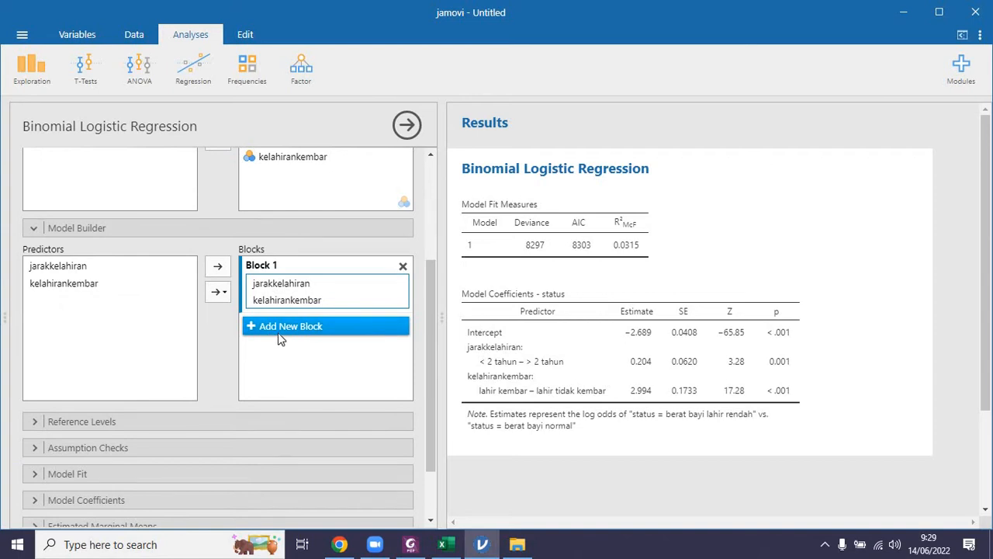
click(212, 423)
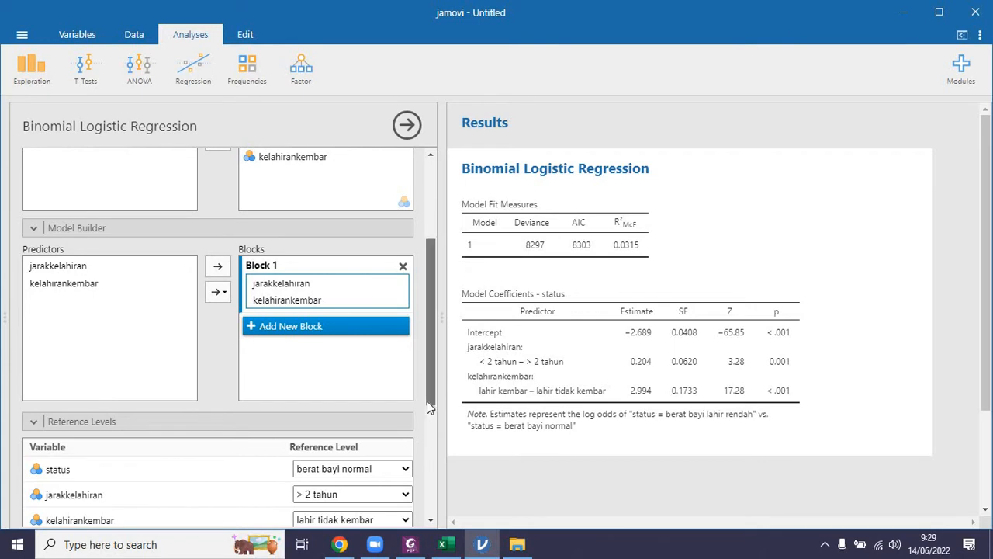
scroll(428, 431, down, 3)
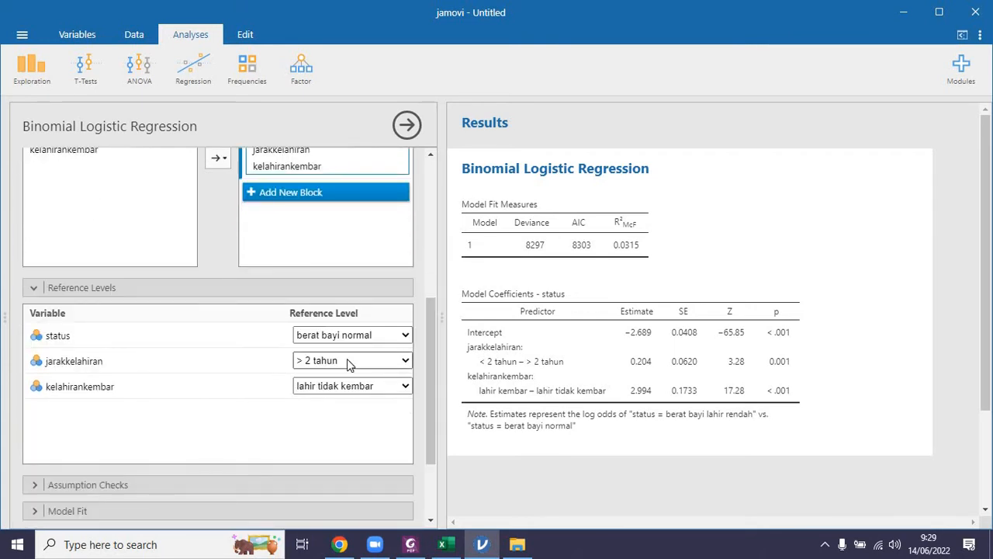
Try < 2 tahun as the reference level for jarakkelahiran, and return it to > 2 tahun.
click(347, 360)
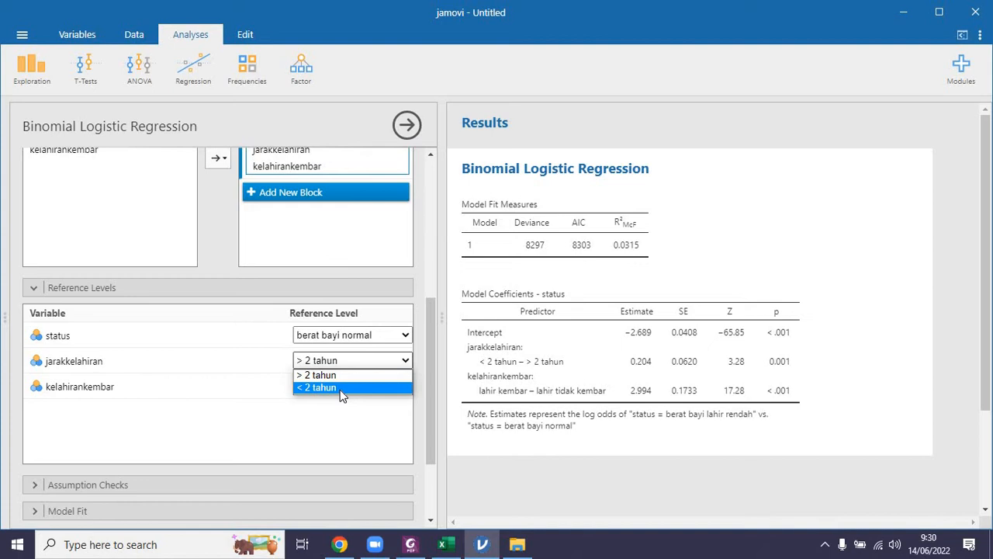
click(342, 388)
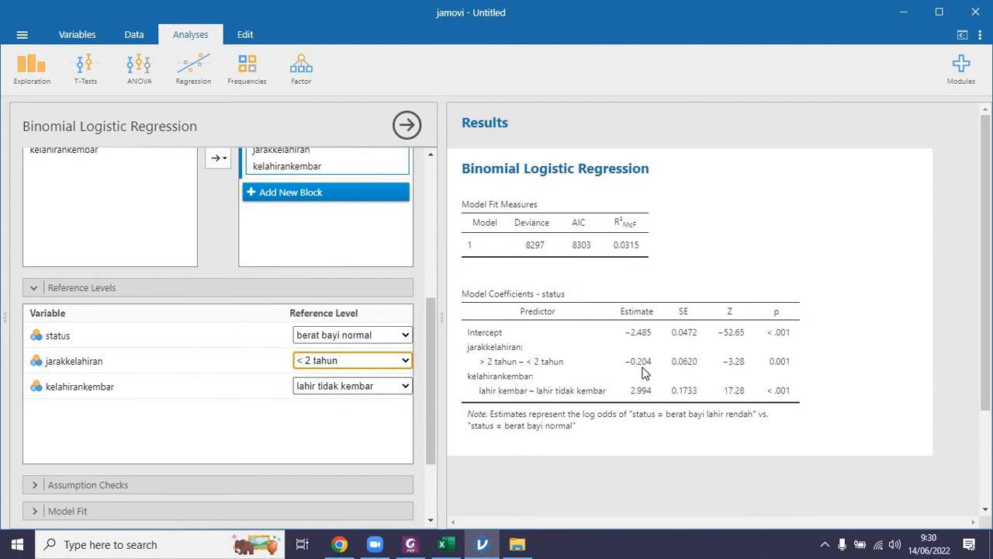
click(369, 359)
click(368, 383)
Add collinearity statistics as an assumption check and view them in the results.
drag(429, 369, 427, 425)
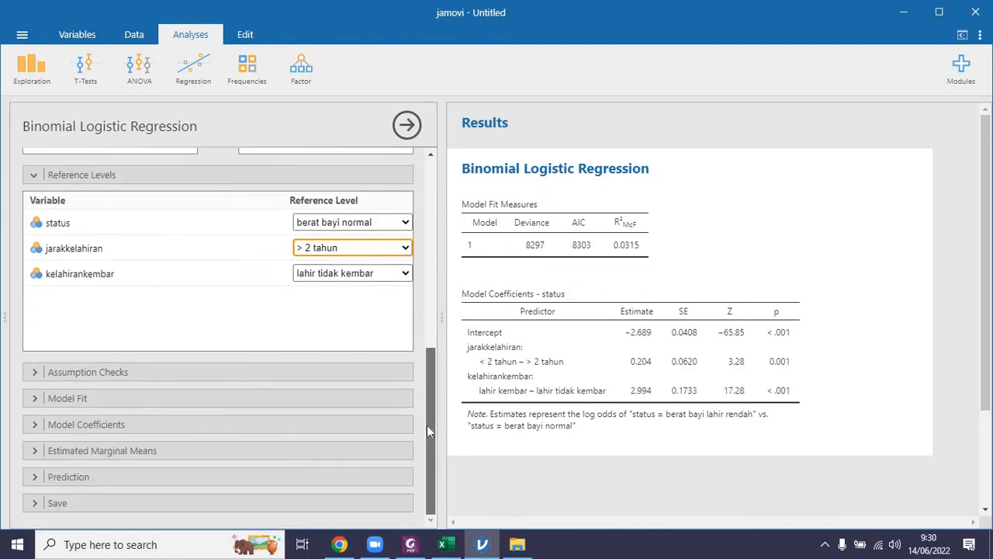
click(38, 377)
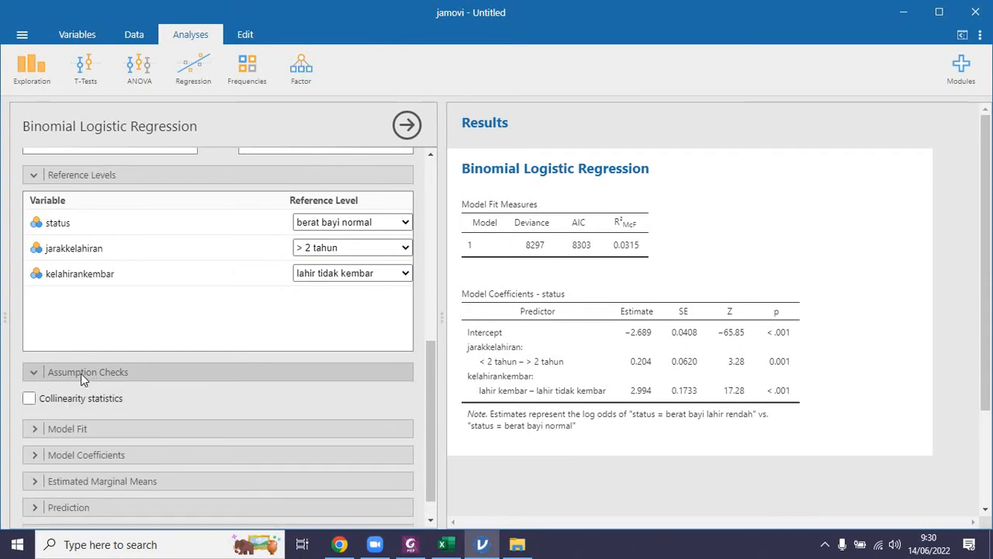
click(29, 398)
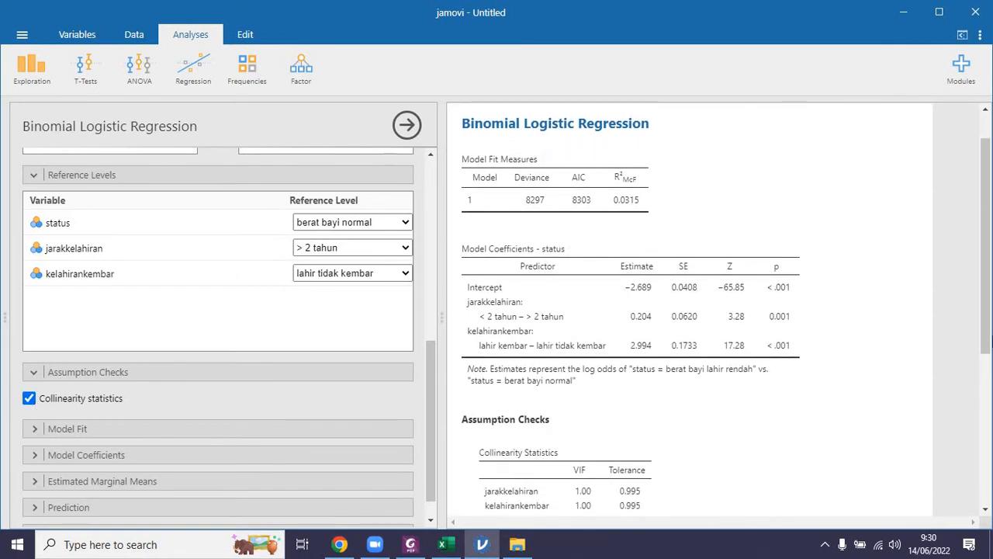
drag(988, 344, 990, 403)
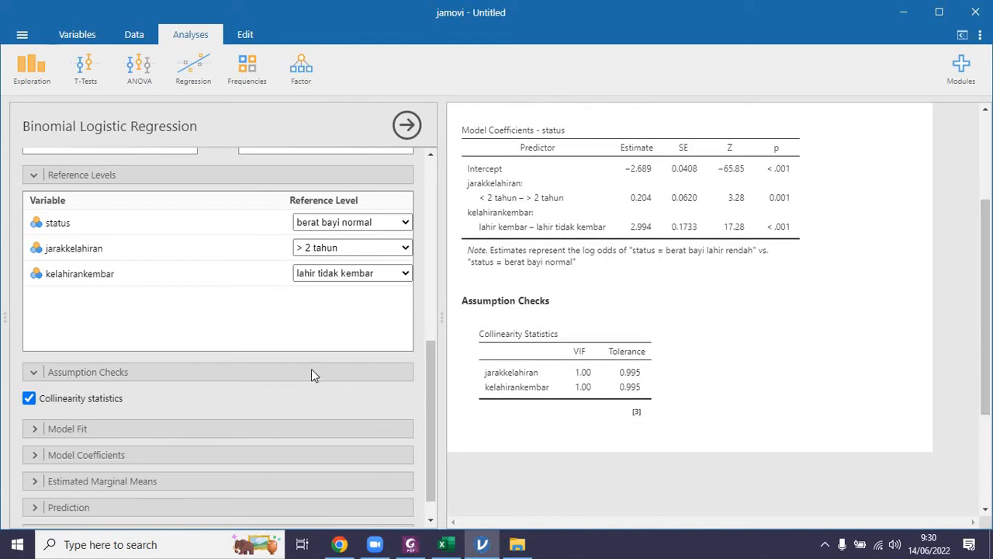
Add Cox & Snell's R² and Nagelkerke's R² to the model fit measures.
click(44, 431)
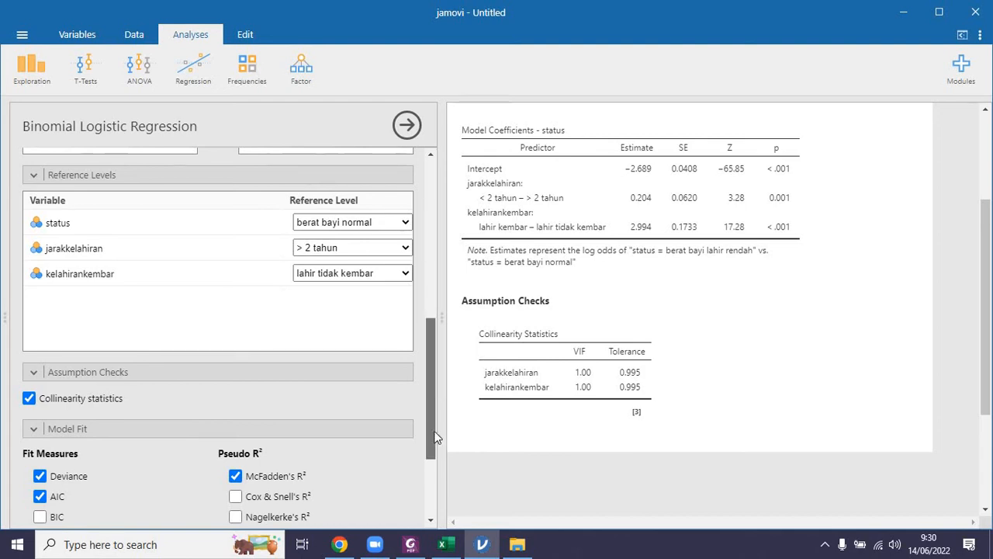
drag(436, 382, 433, 439)
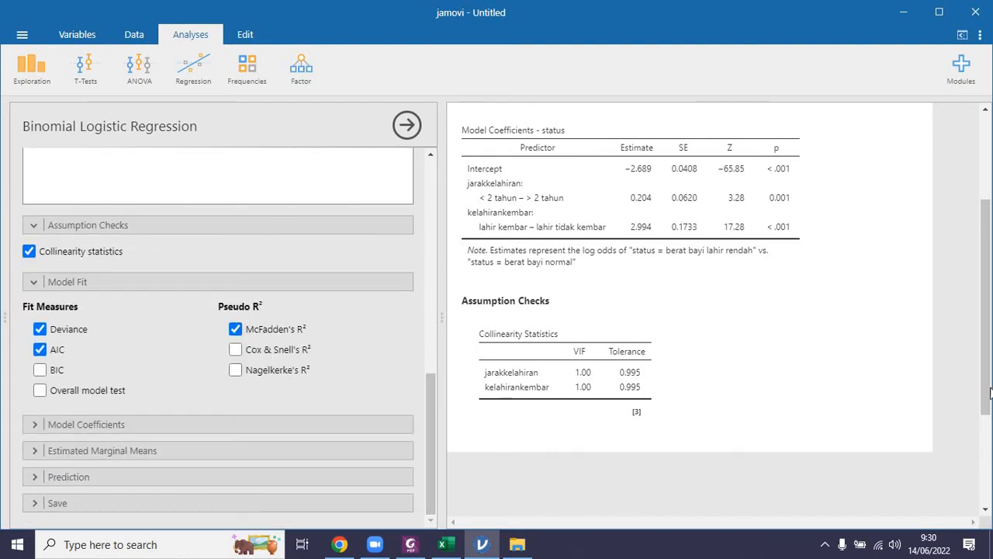
scroll(977, 271, up, 2)
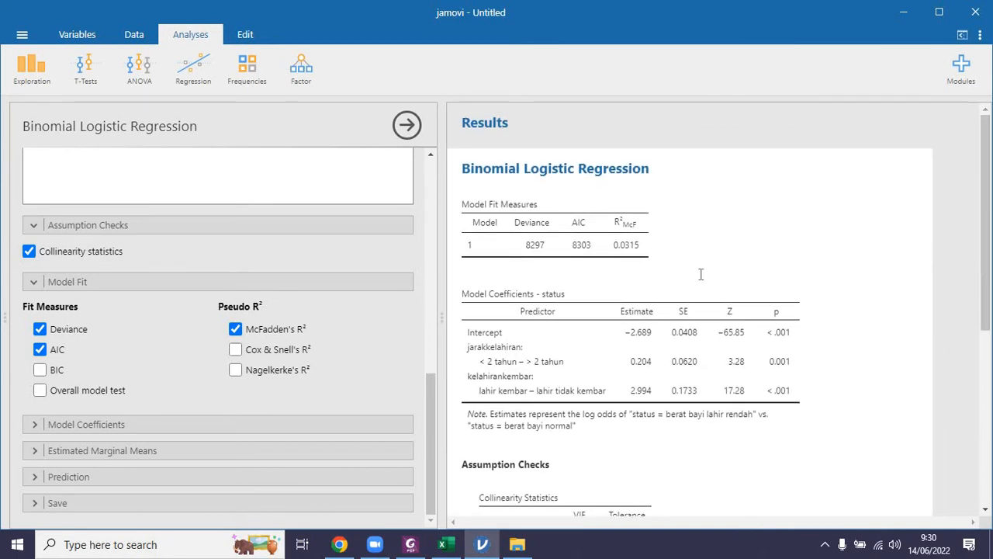
click(237, 350)
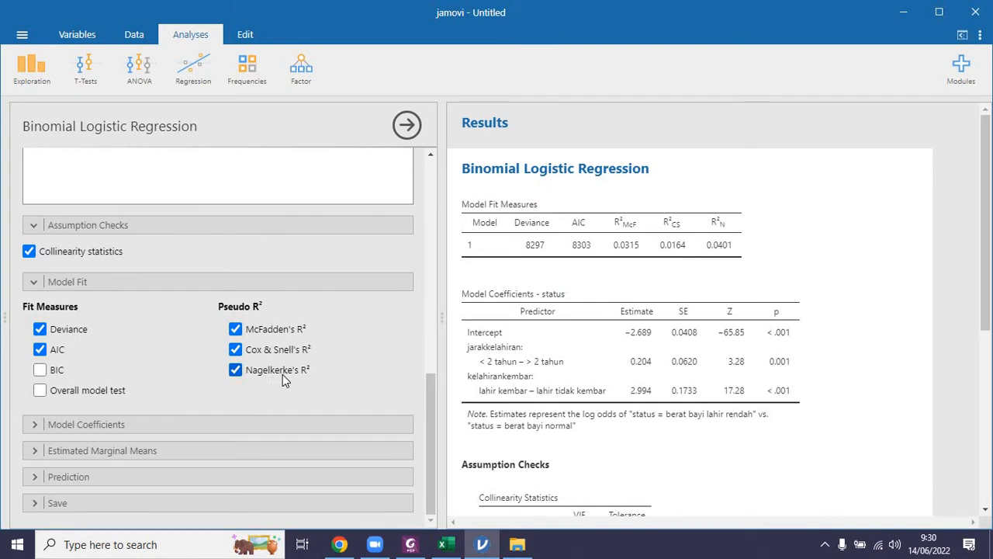
Add odds ratios and omnibus likelihood ratio tests to the model coefficients output.
click(40, 427)
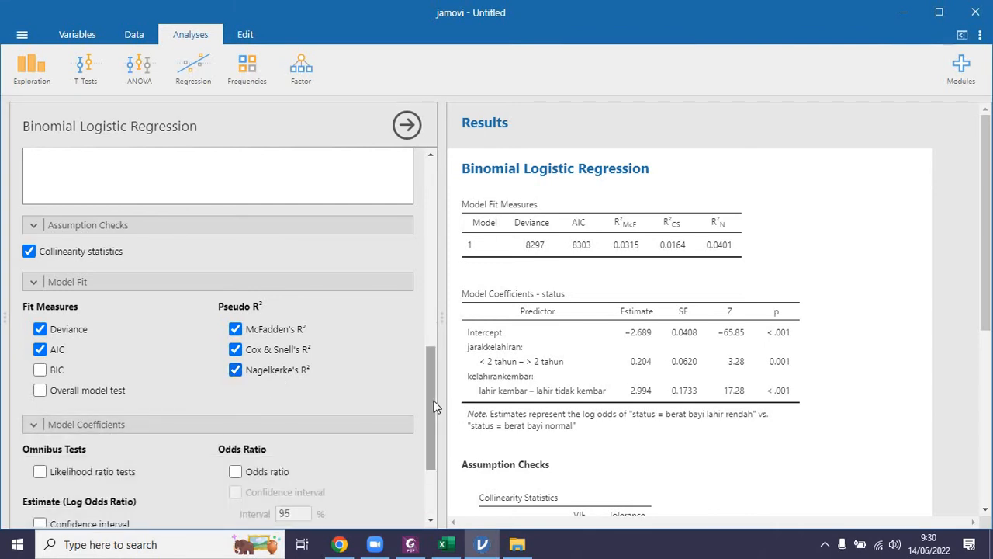
drag(429, 401, 422, 450)
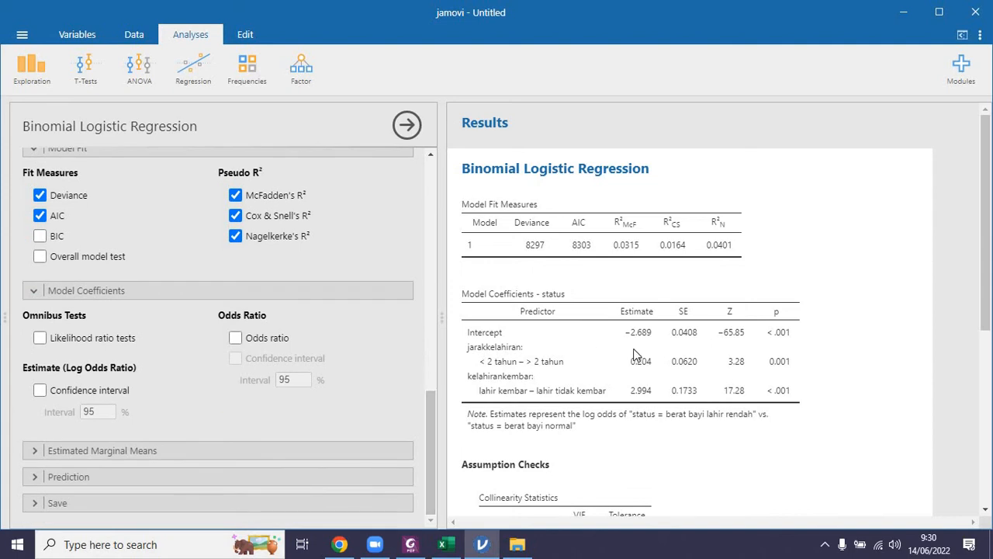
click(251, 340)
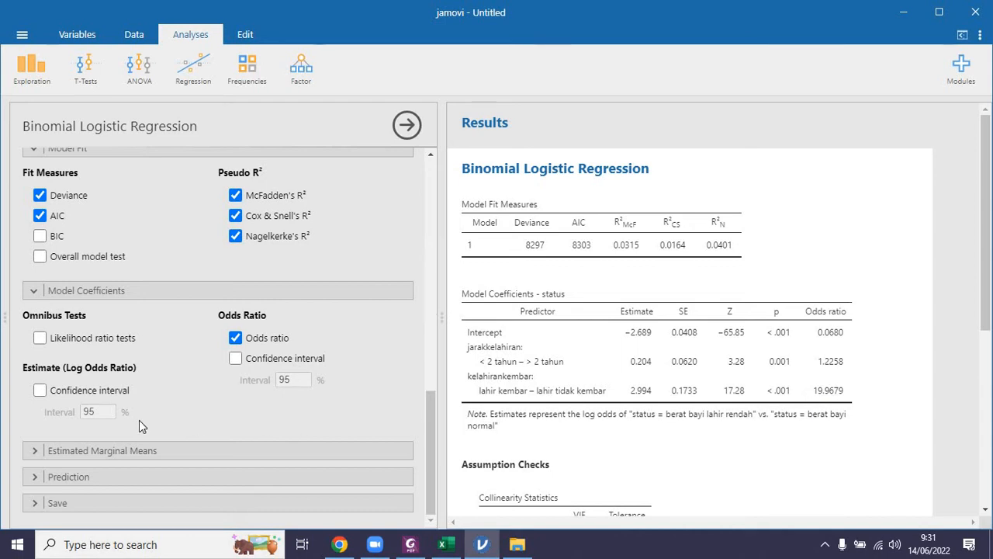
click(38, 391)
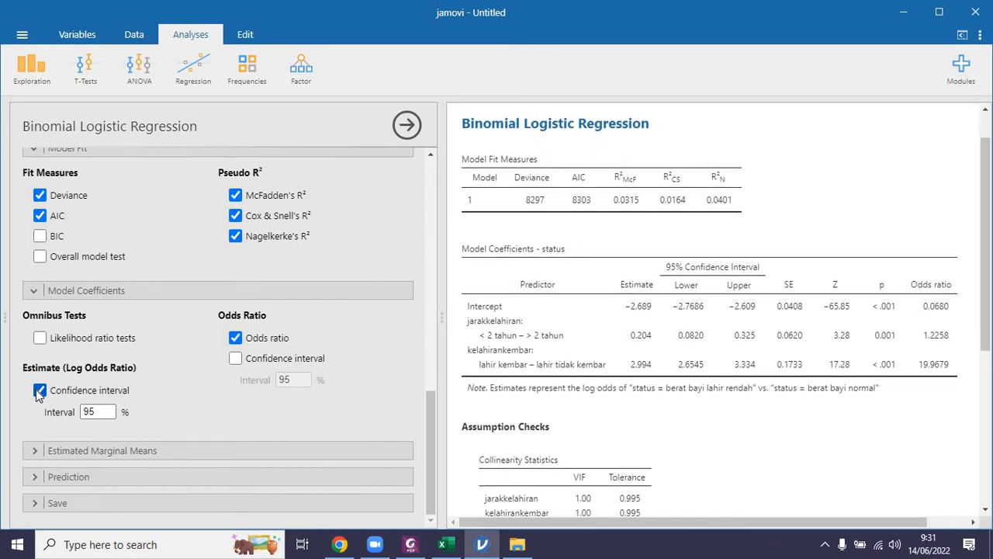
click(39, 392)
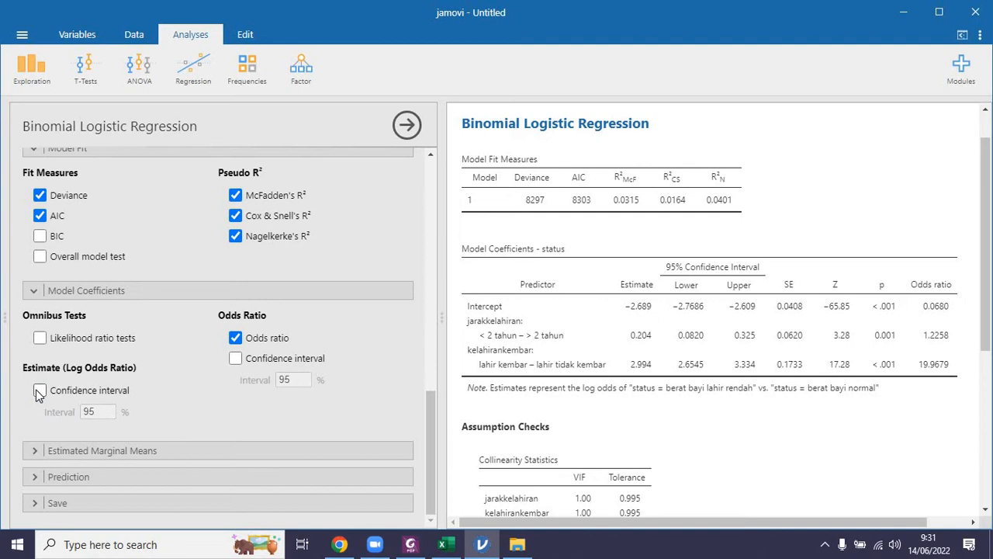
click(39, 340)
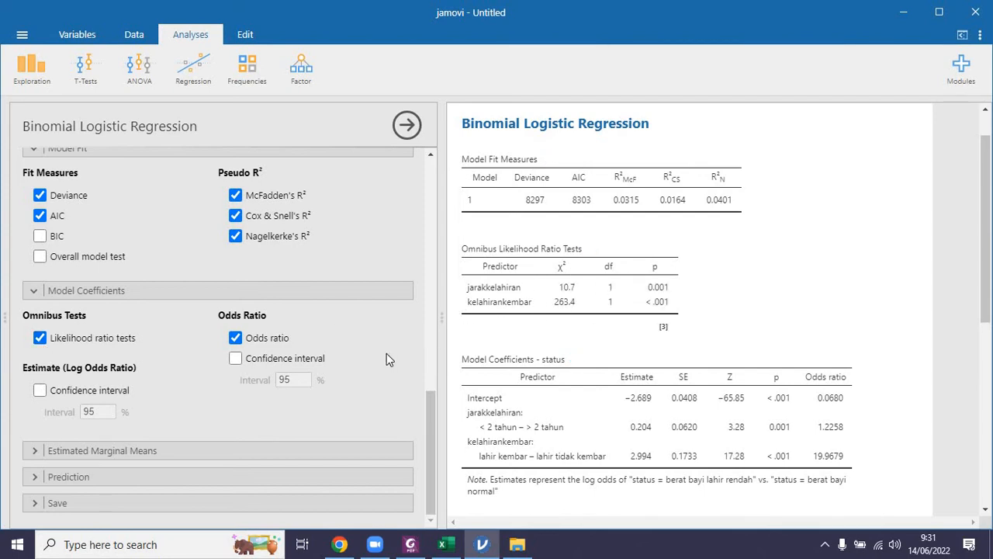
Add jarakkelahiran as a term in the estimated marginal means and view its plot in the results.
click(35, 451)
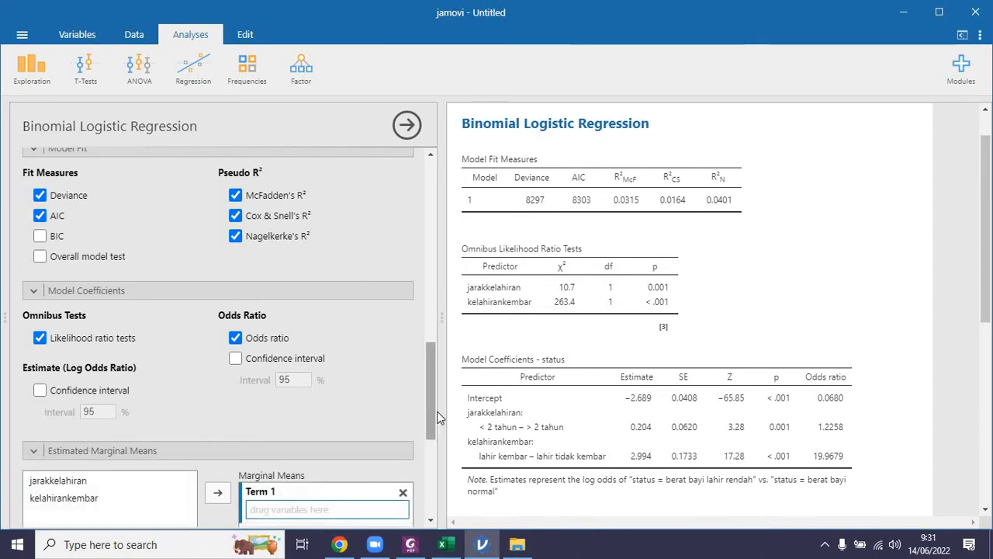
drag(432, 403, 427, 452)
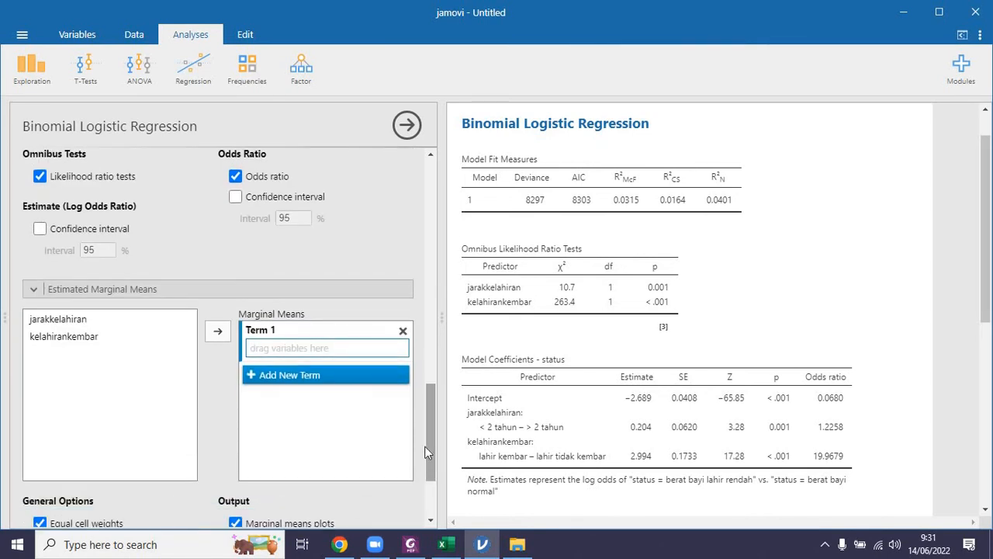
click(68, 321)
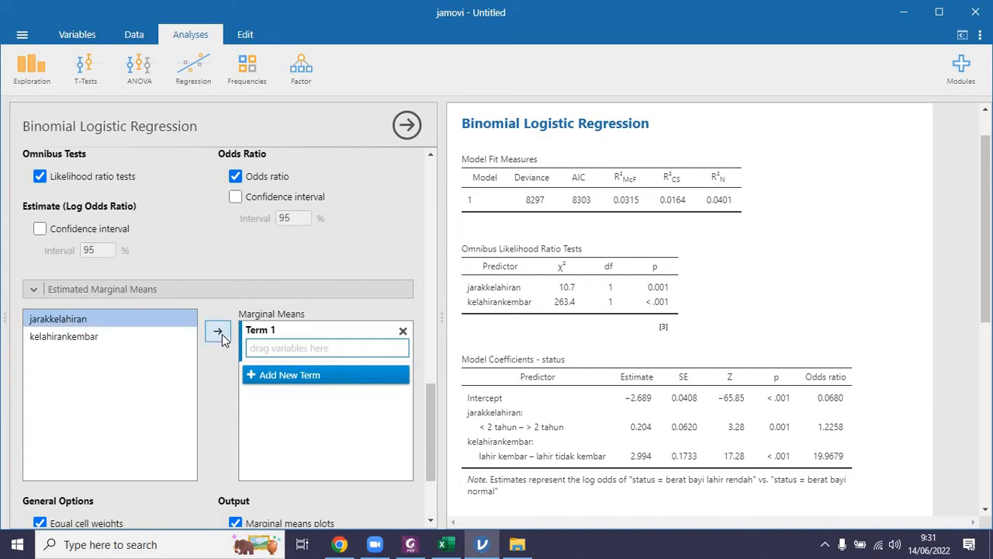
click(220, 336)
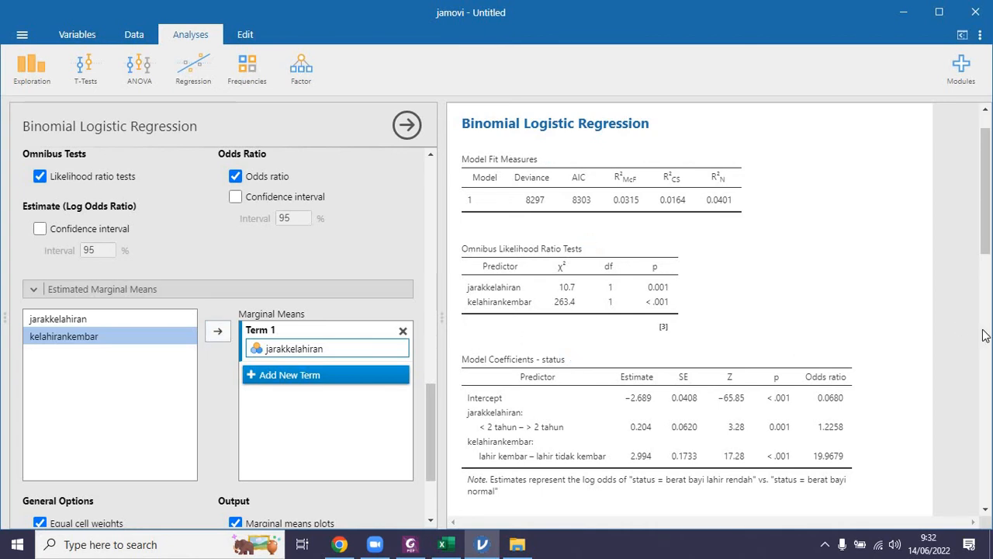
drag(986, 250, 990, 397)
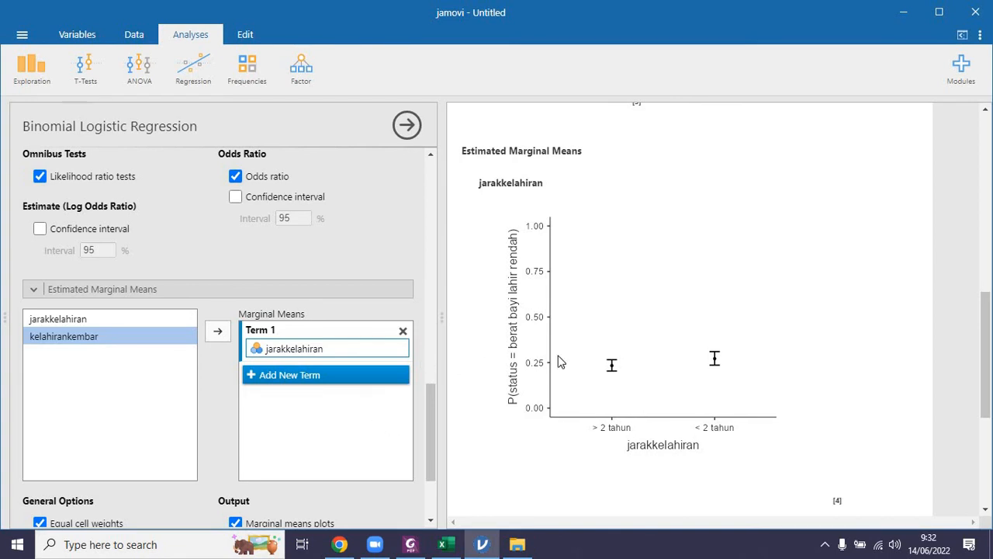
Add a classification table to the prediction output and view it in the results.
drag(431, 425, 418, 485)
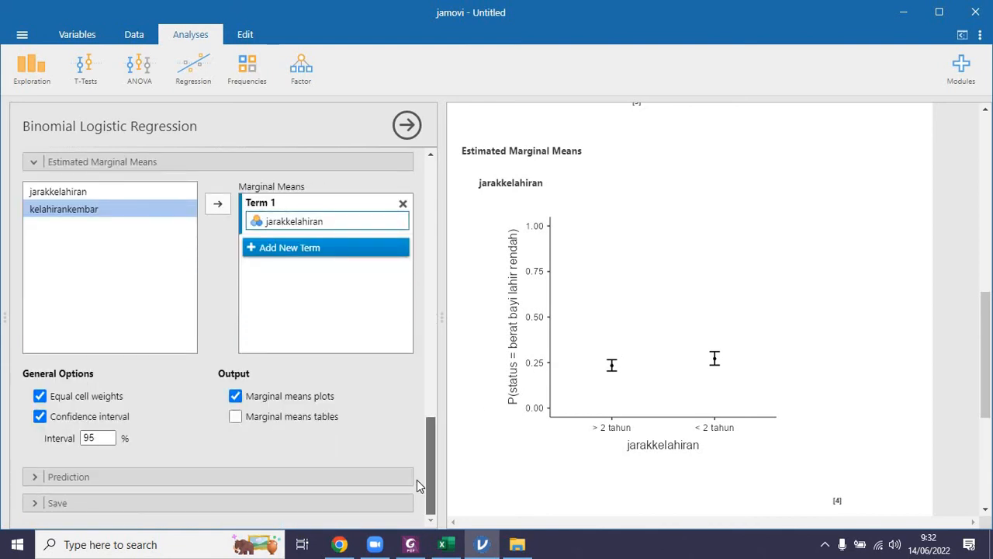
click(69, 479)
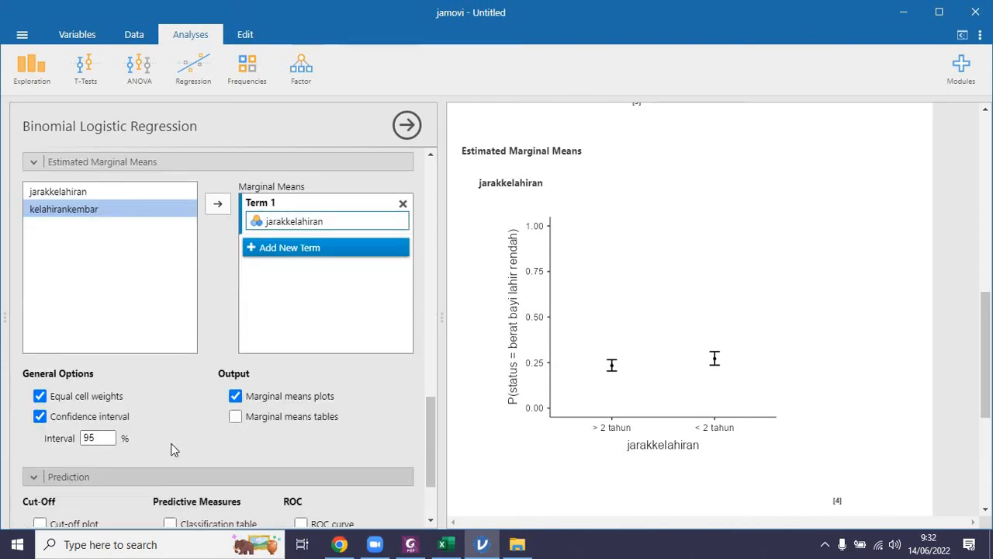
drag(430, 439, 425, 494)
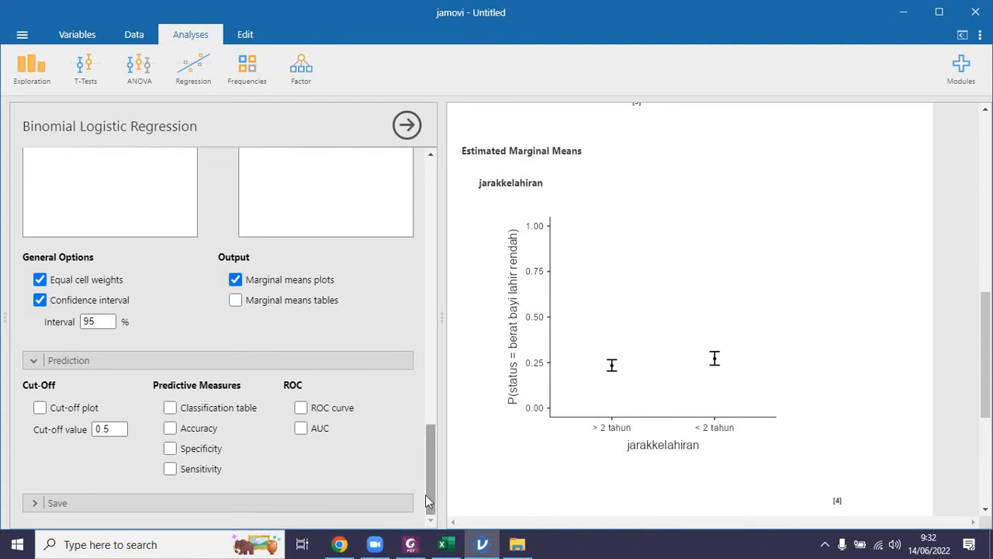
click(172, 411)
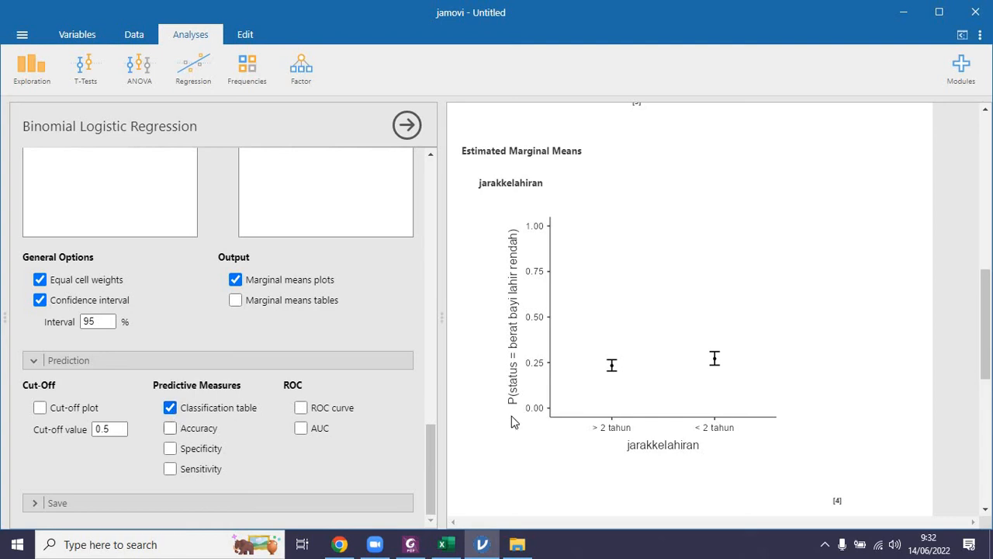
scroll(989, 365, down, 4)
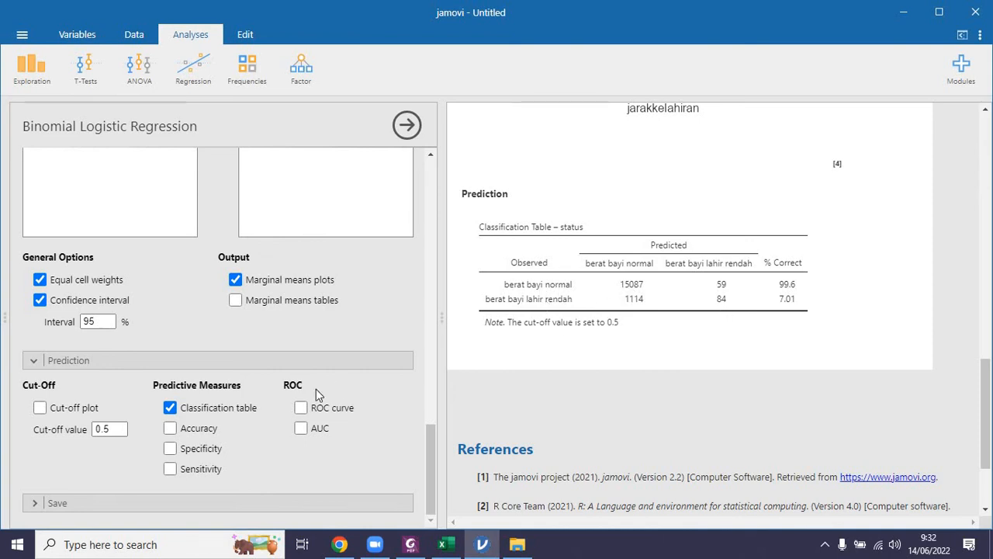
Add accuracy and AUC to the predictive measures of the regression.
click(199, 433)
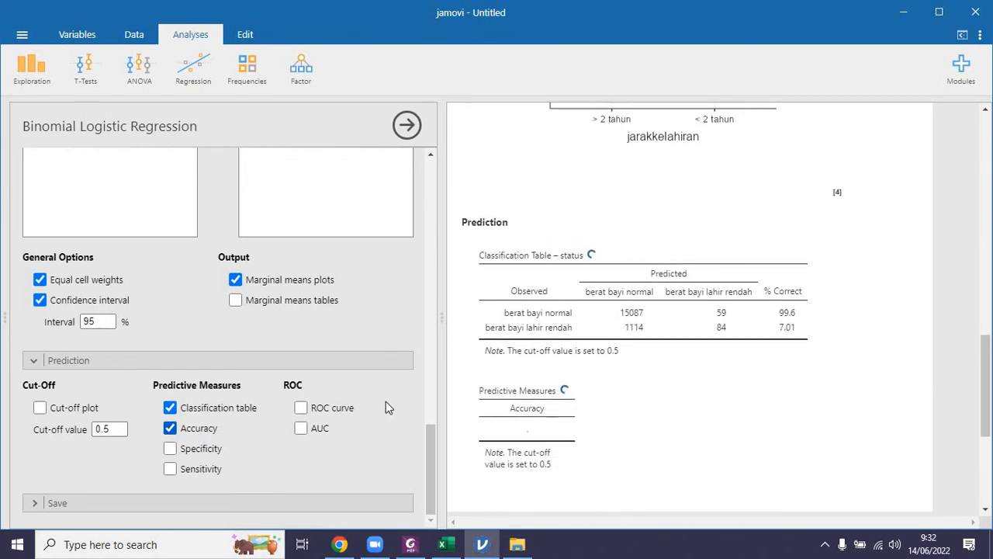
scroll(521, 235, down, 4)
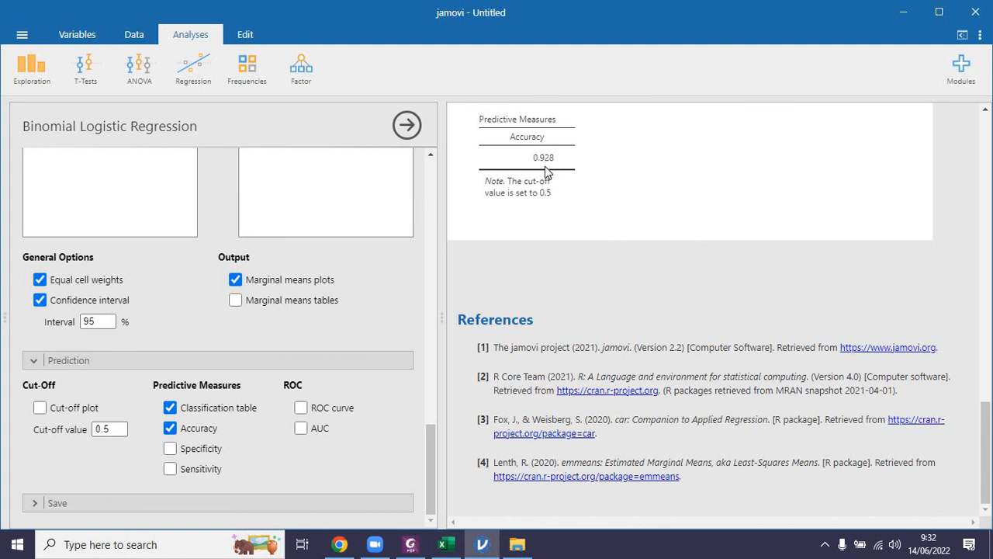
click(301, 428)
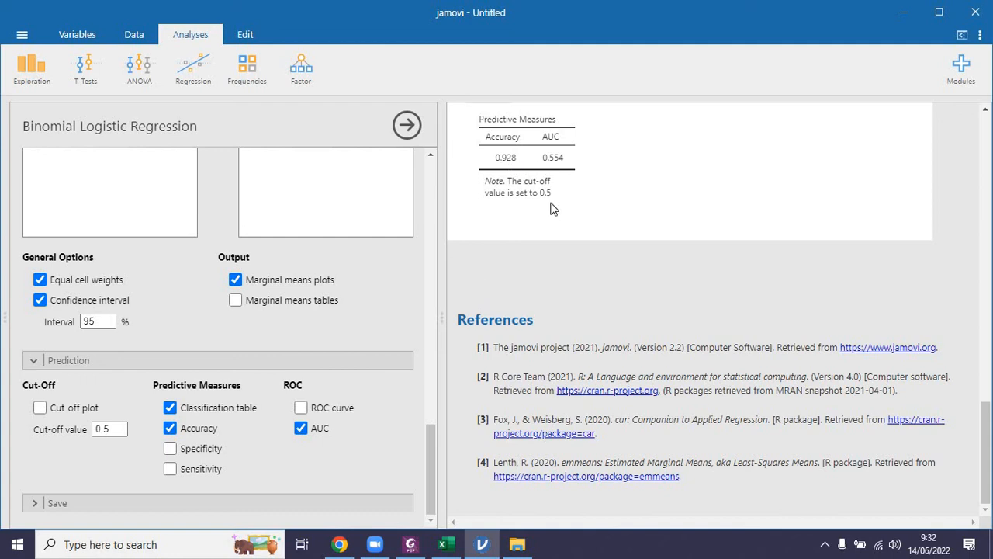
Show the regression's options for saving predicted values and residuals, and review the results and variable setup from the beginning.
click(184, 506)
drag(431, 441, 425, 494)
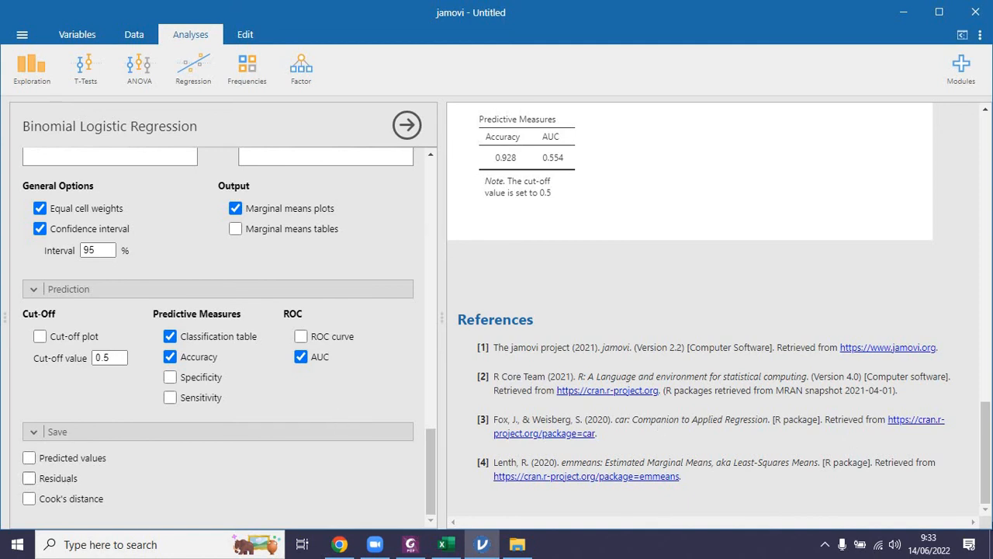
drag(984, 454, 982, 132)
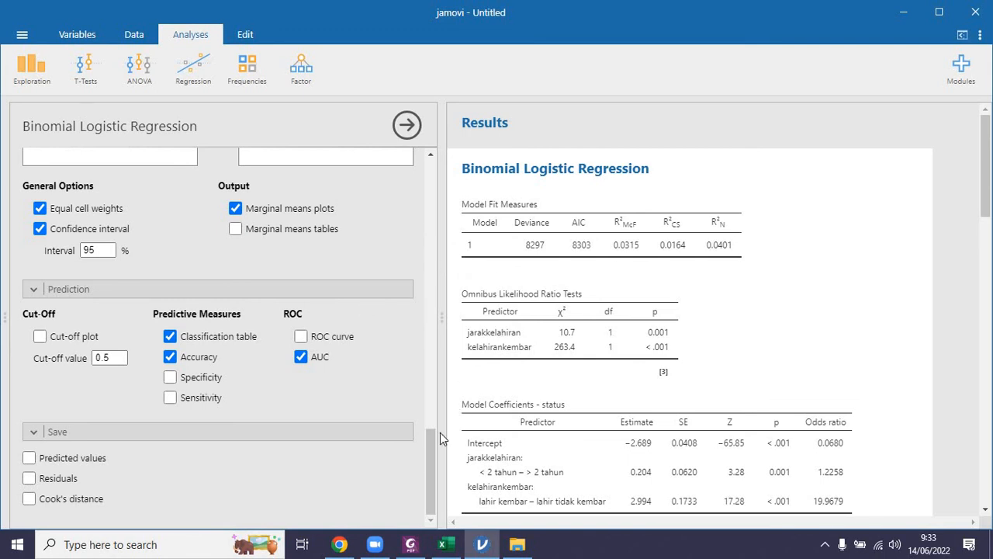
drag(433, 447, 429, 177)
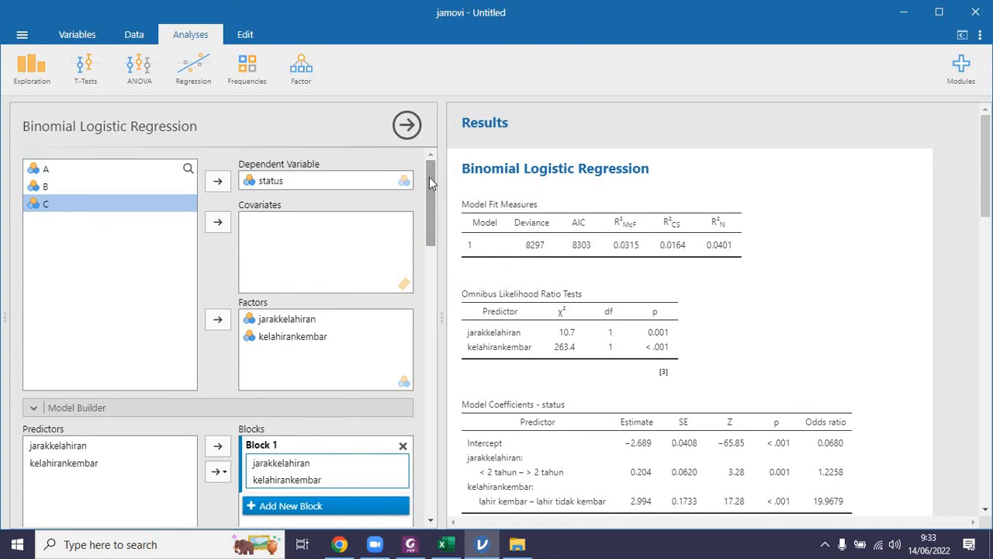
click(21, 34)
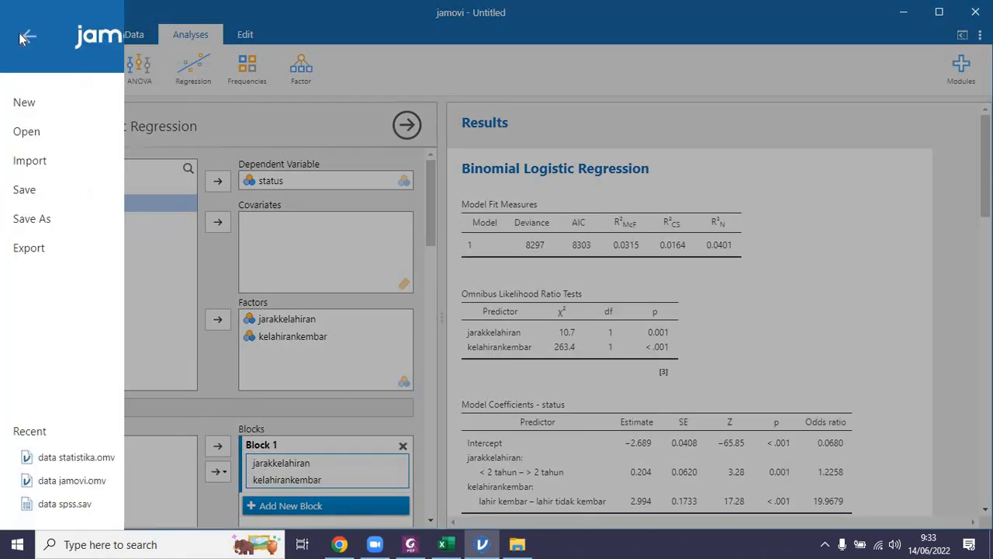
click(326, 112)
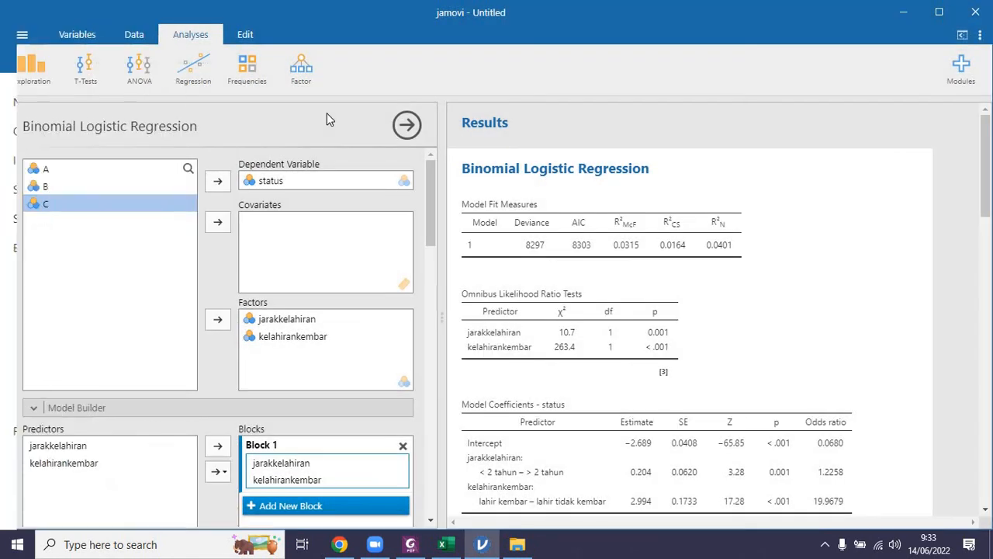